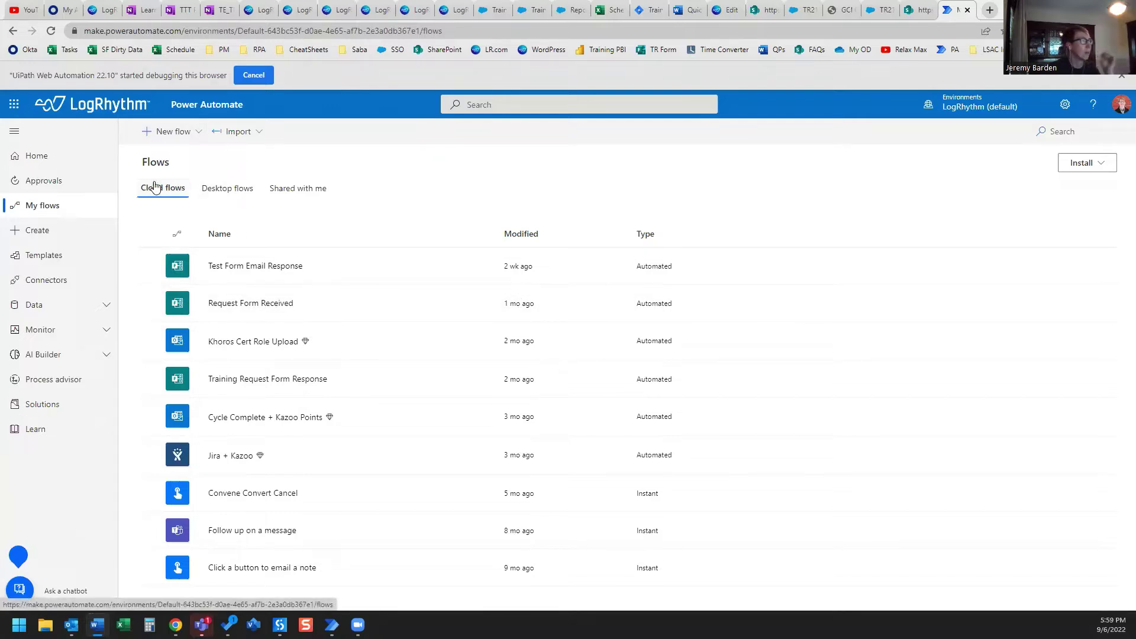
# - Create the automated cloud flow 'Trigger Desktop Flow' with the 'When a new email arrives (V3)' trigger
pyautogui.click(152, 131)
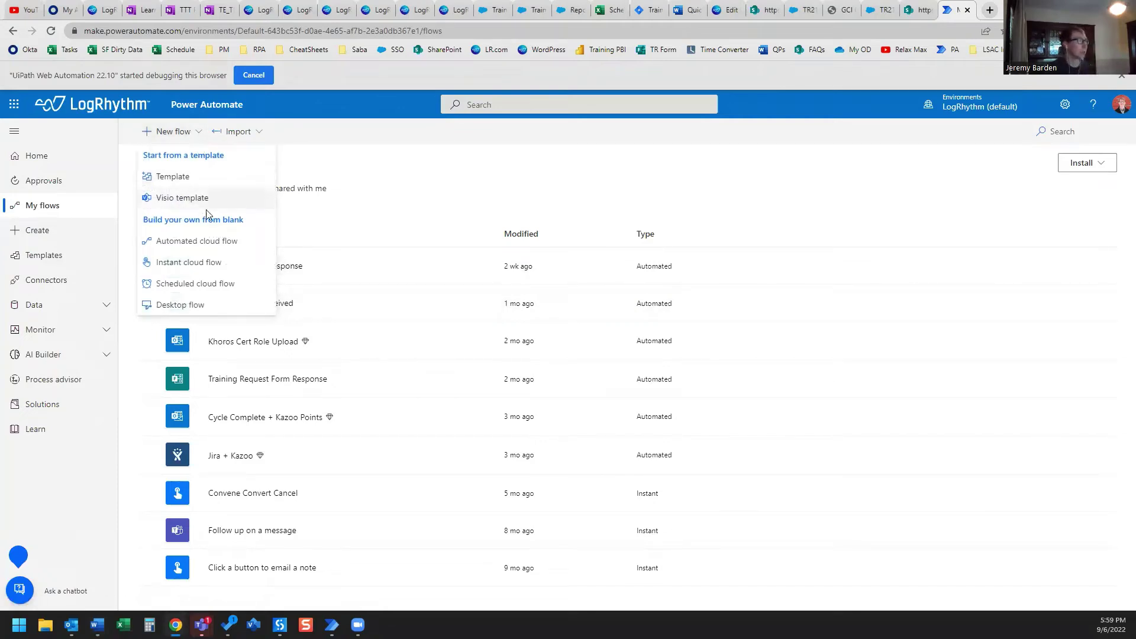
pyautogui.click(206, 248)
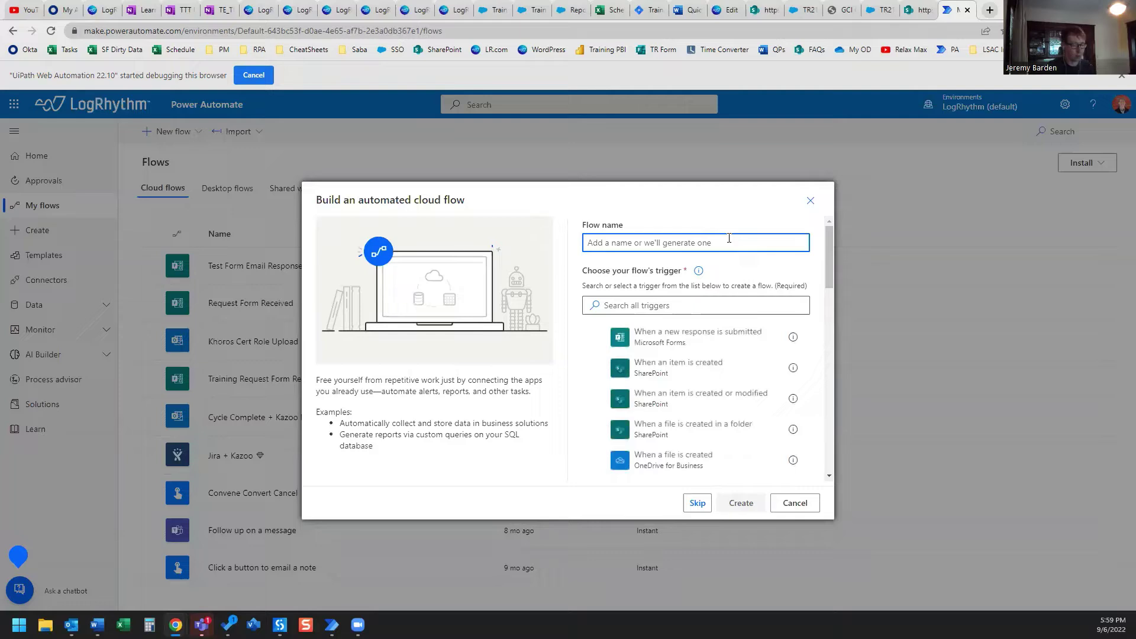
pyautogui.write('Trigger ')
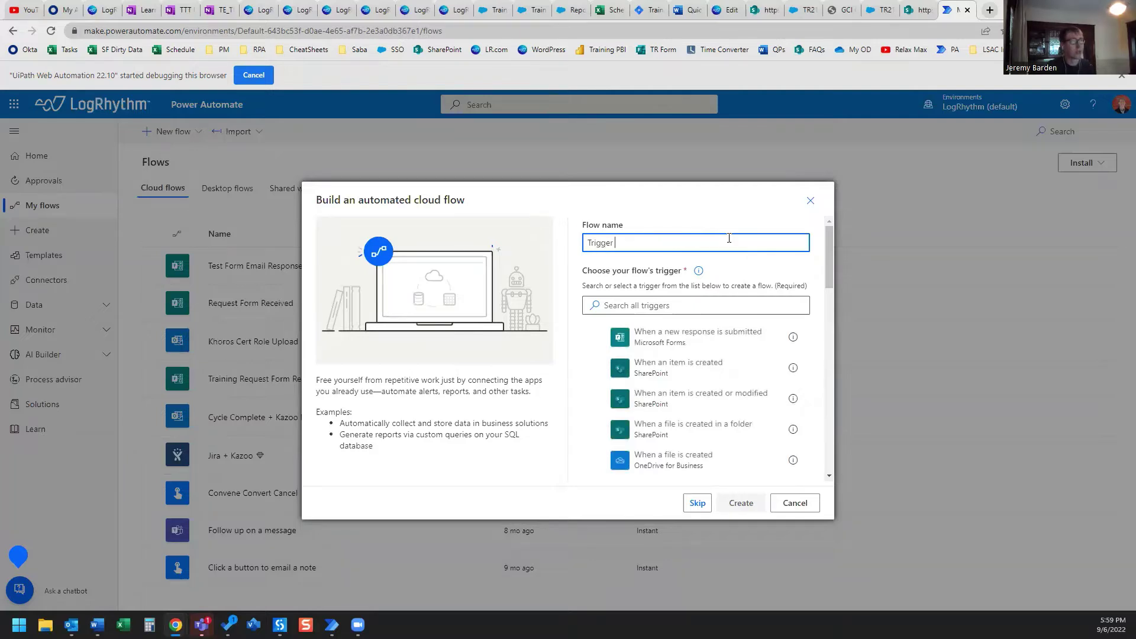
pyautogui.write('Desktop Flow')
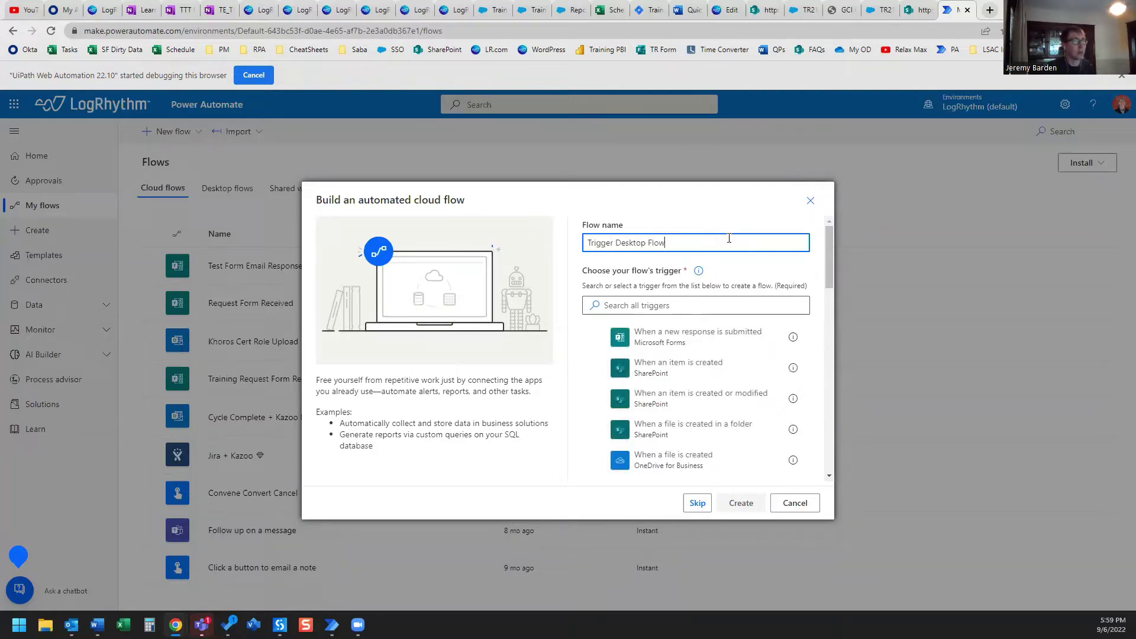
pyautogui.click(689, 308)
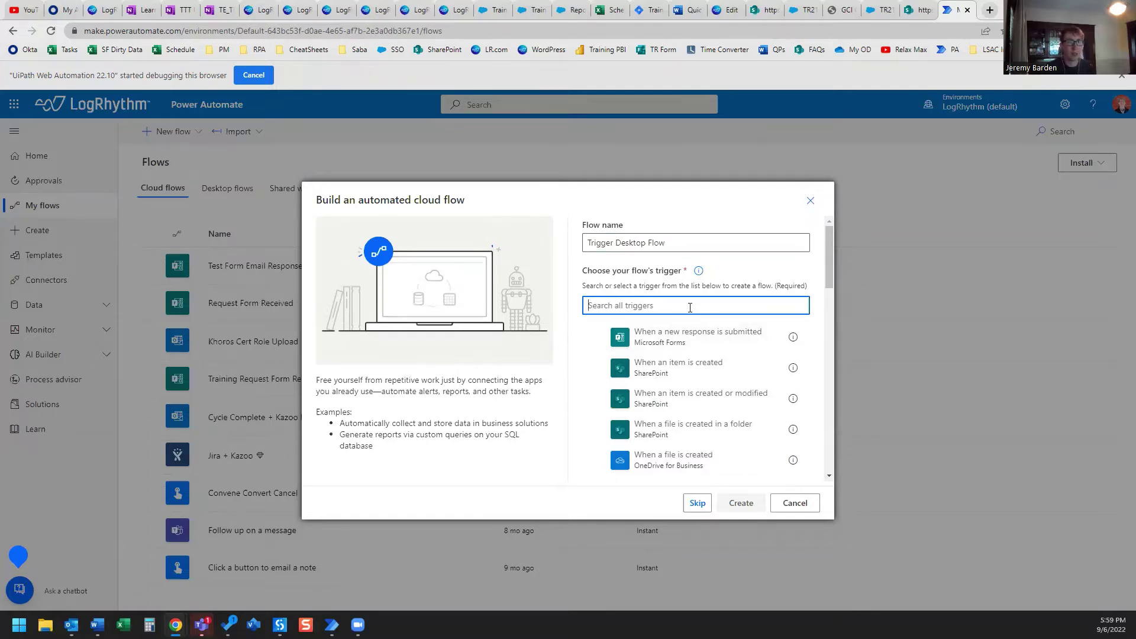
pyautogui.write('new email')
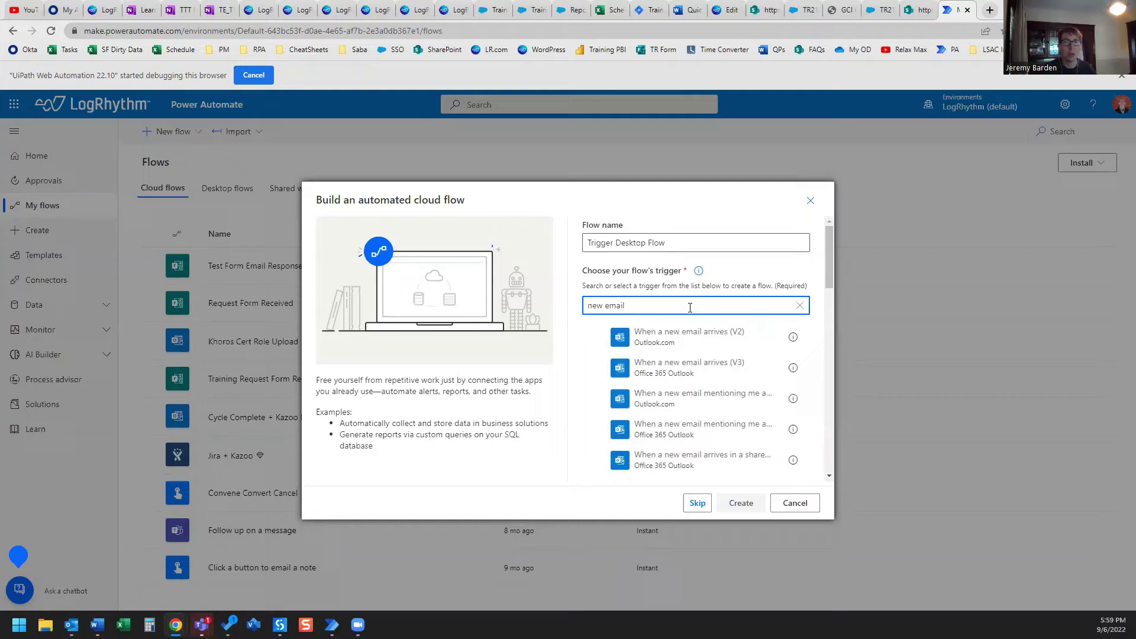
pyautogui.click(679, 367)
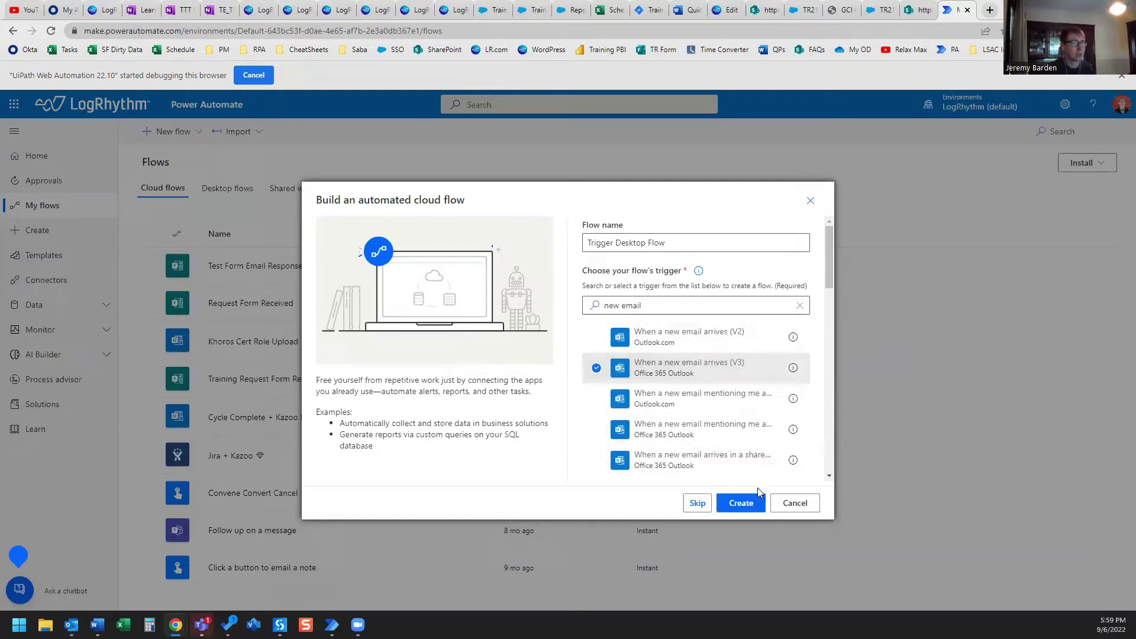
pyautogui.click(746, 503)
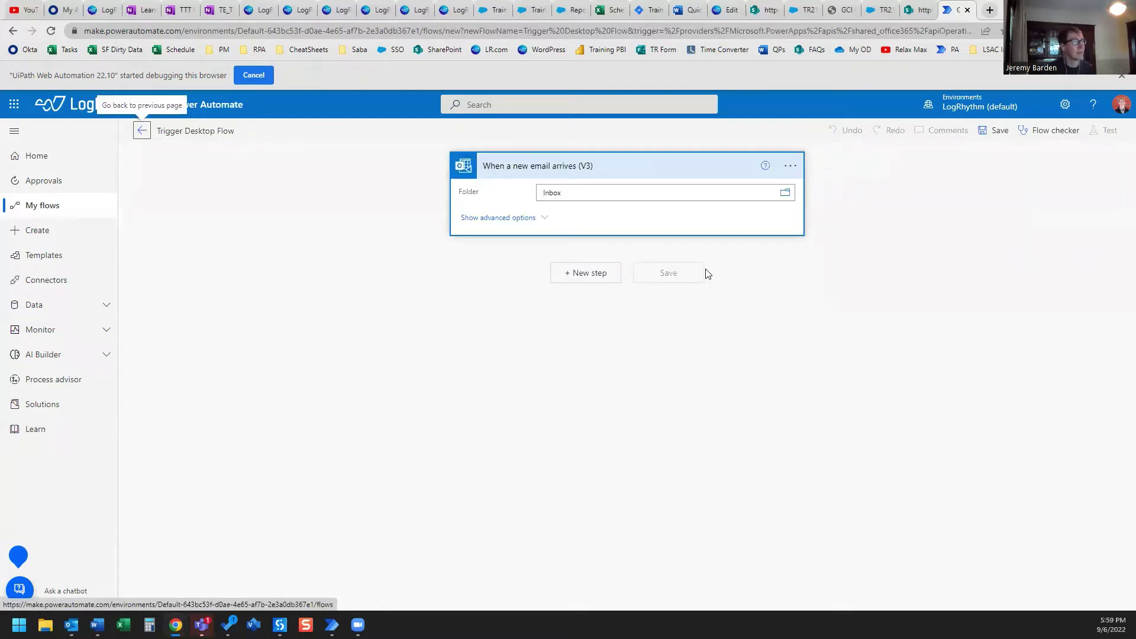
pyautogui.click(543, 218)
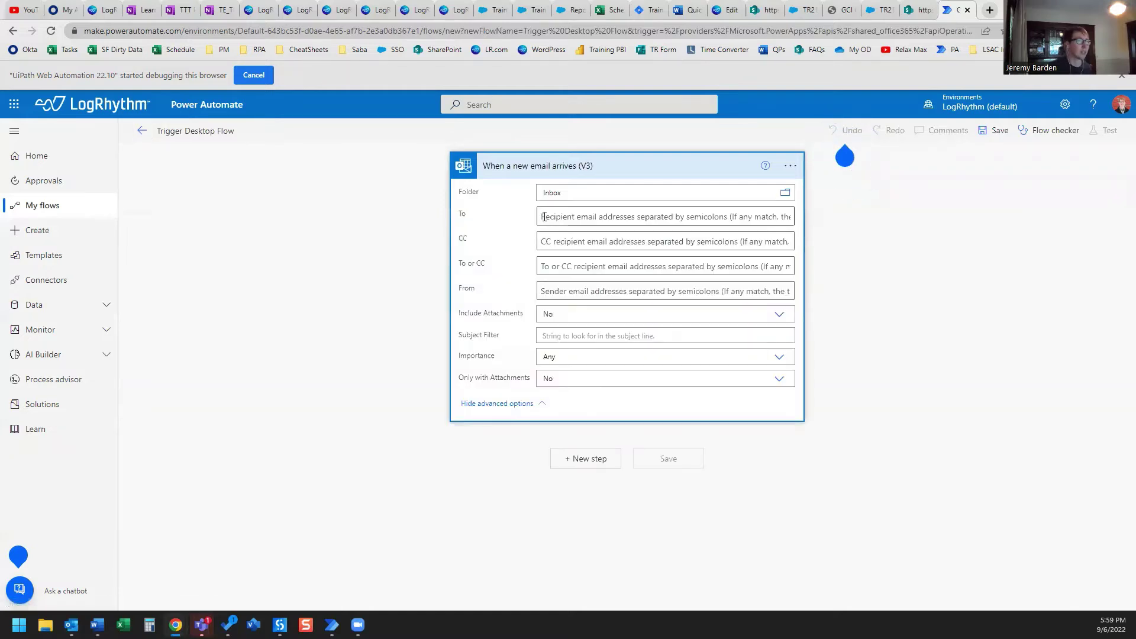
pyautogui.click(641, 217)
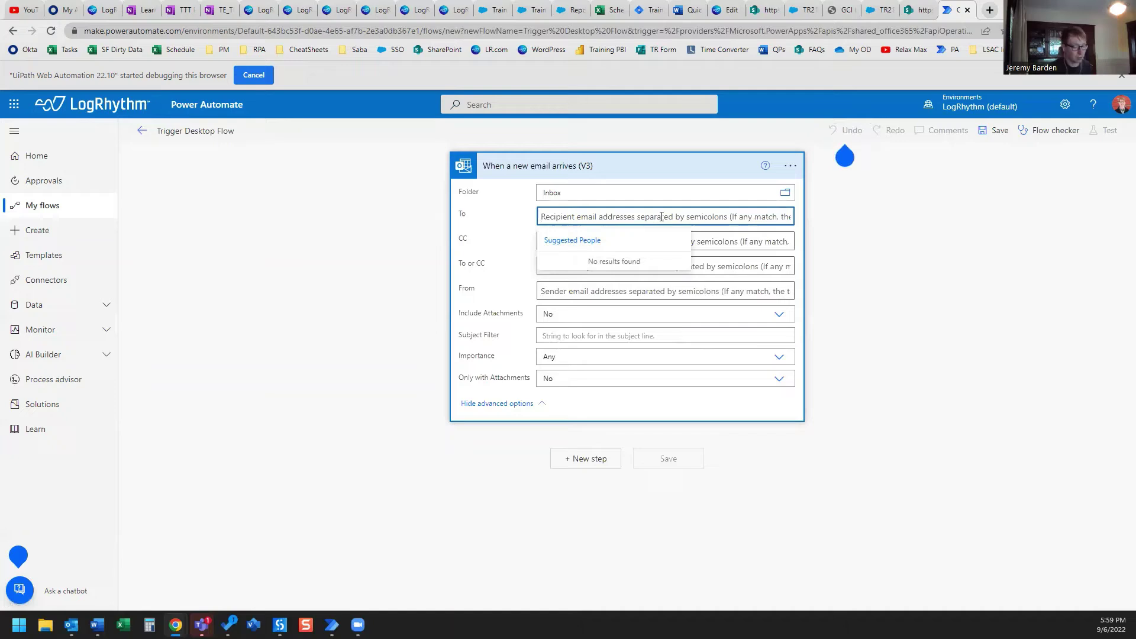
pyautogui.write('j')
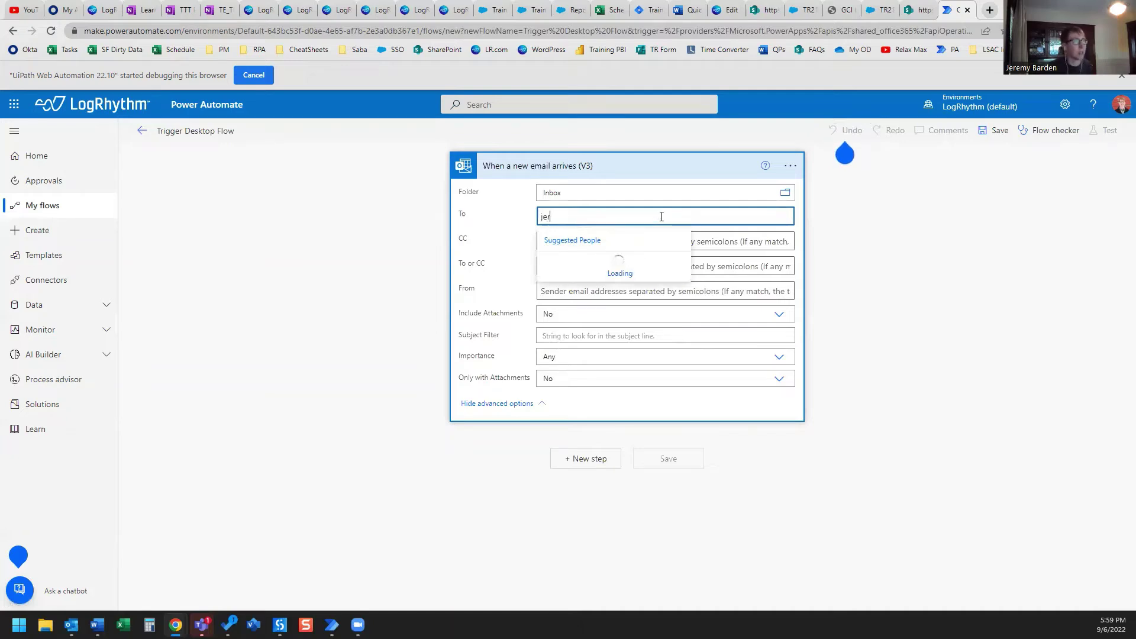
pyautogui.press('BackSpace')
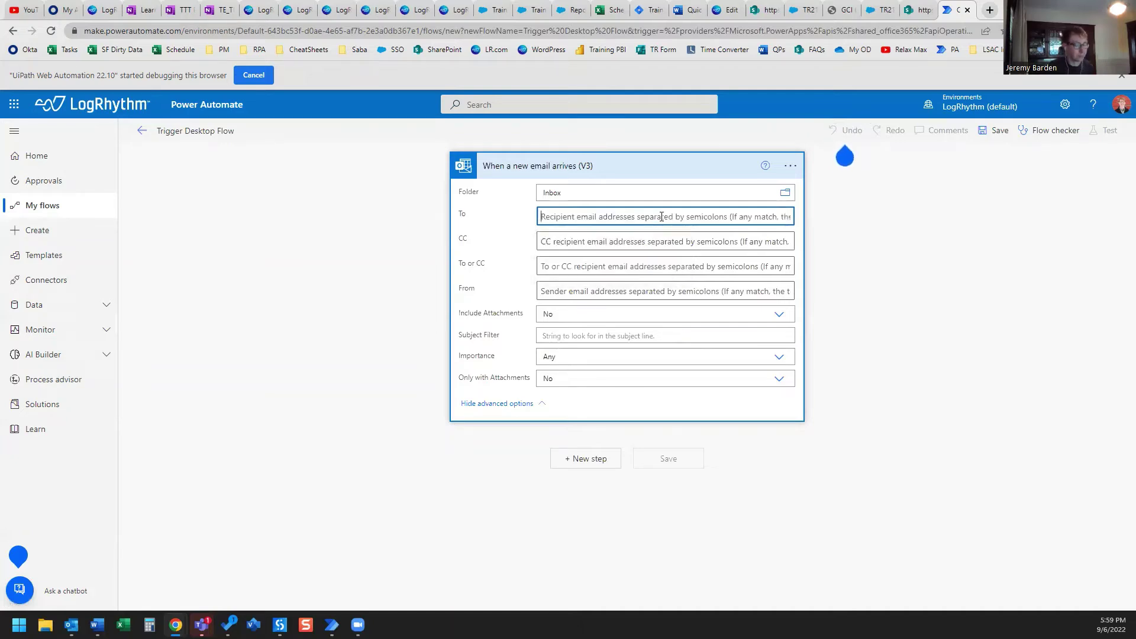
pyautogui.write('te')
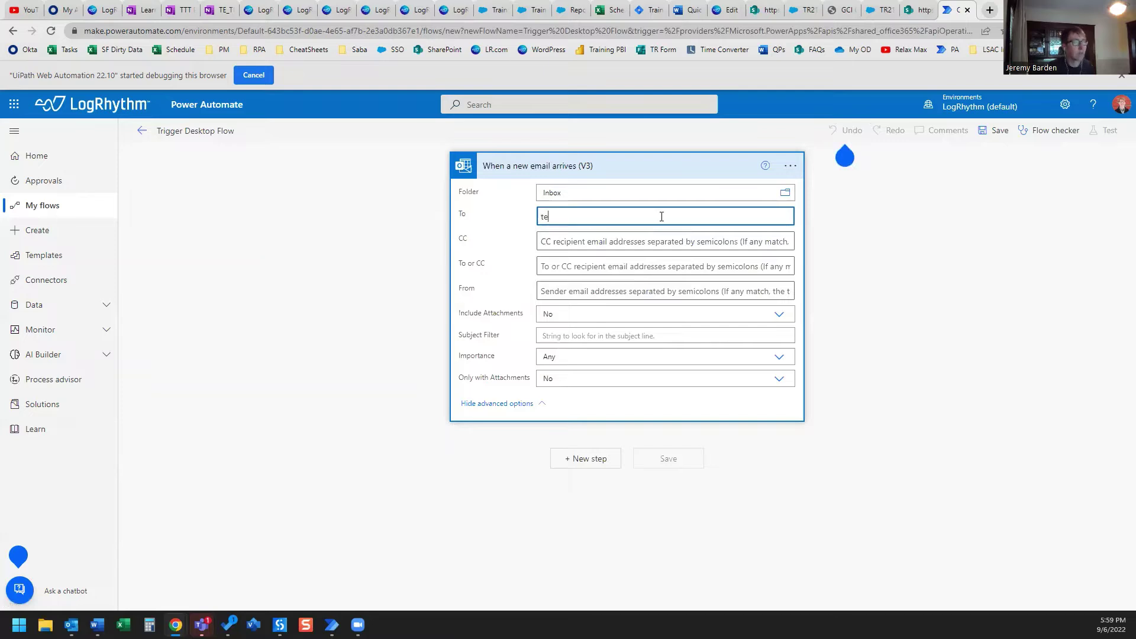
pyautogui.write('st@test.com')
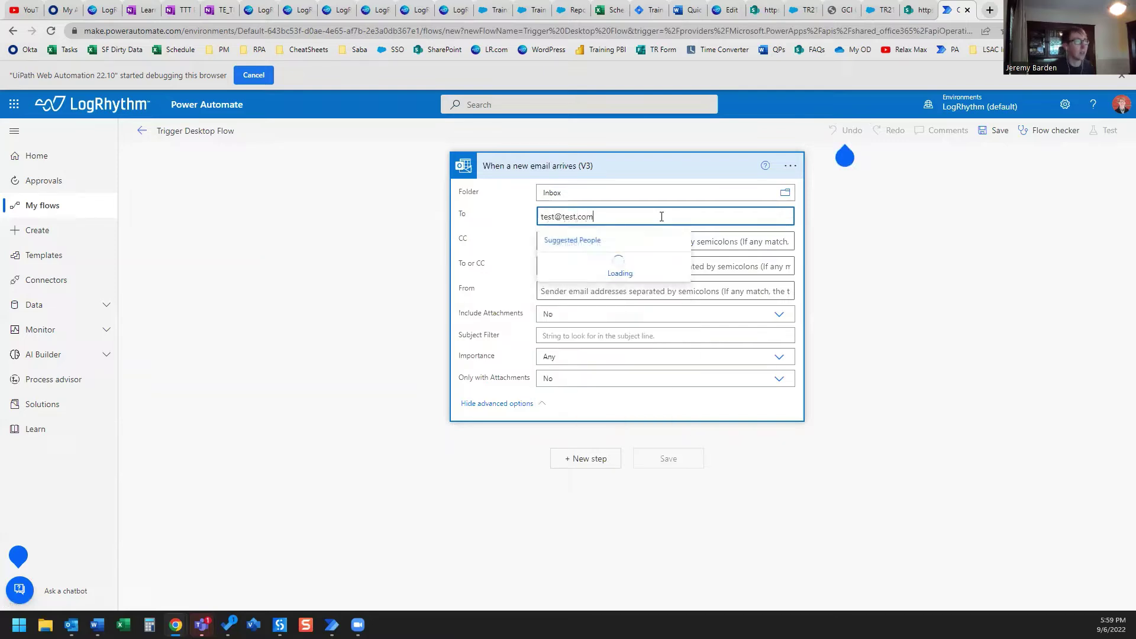
pyautogui.press('Return')
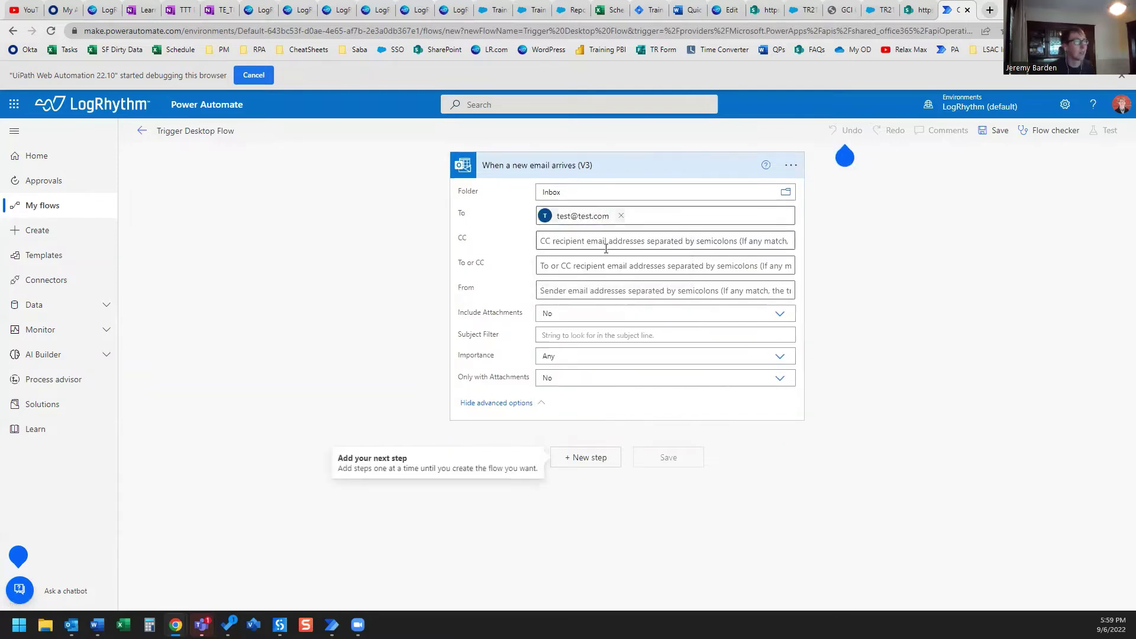
pyautogui.click(606, 249)
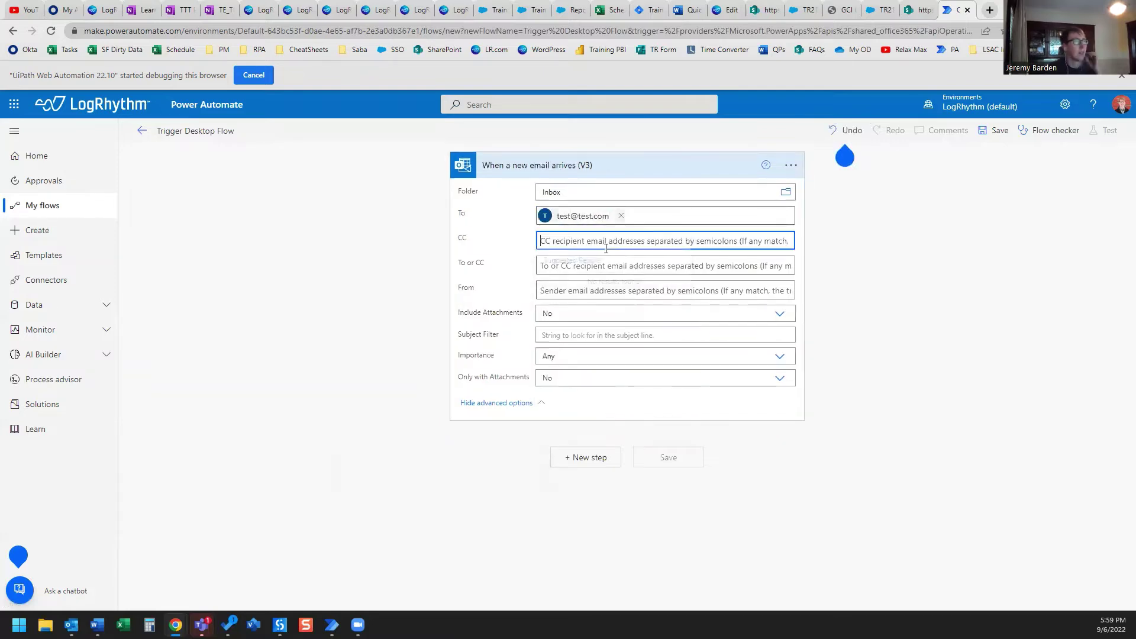
pyautogui.click(740, 290)
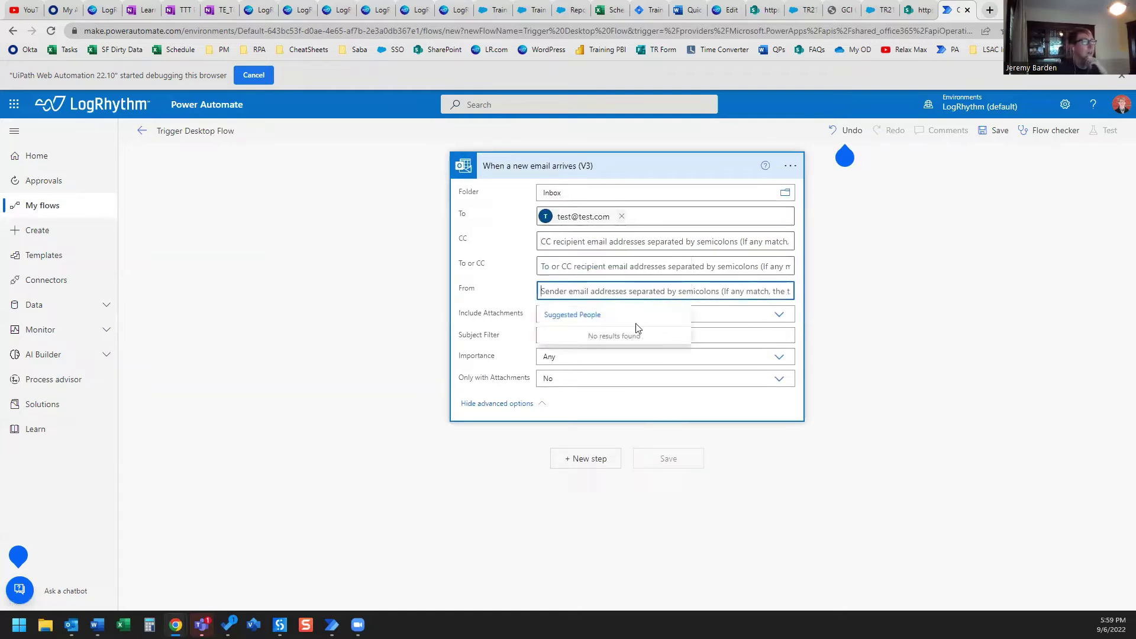
pyautogui.click(720, 336)
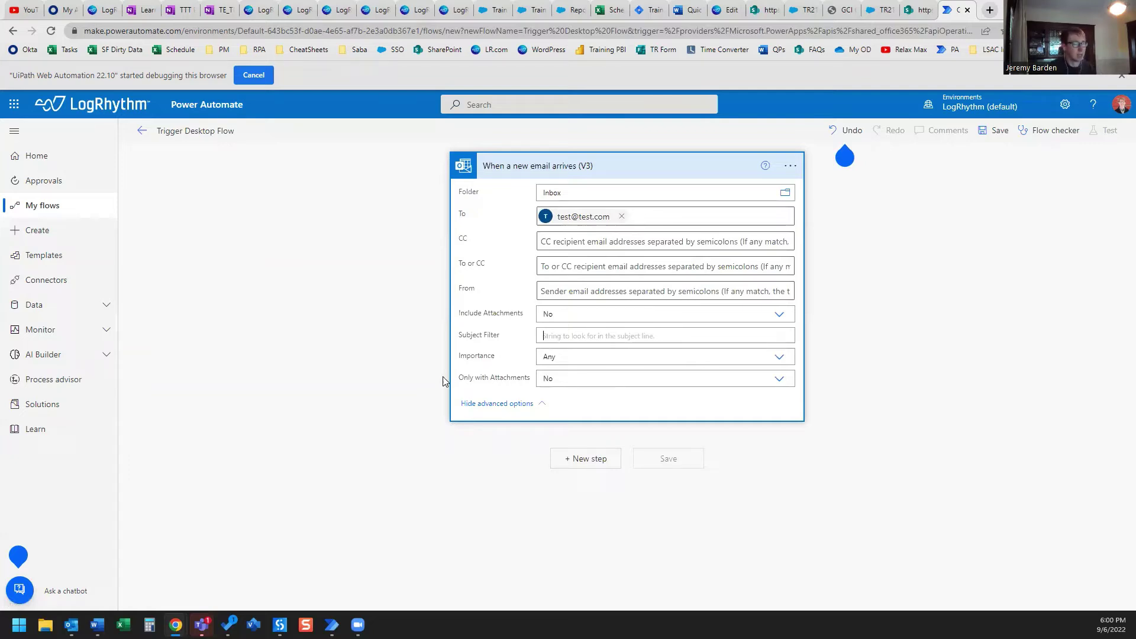
pyautogui.write("Here's you")
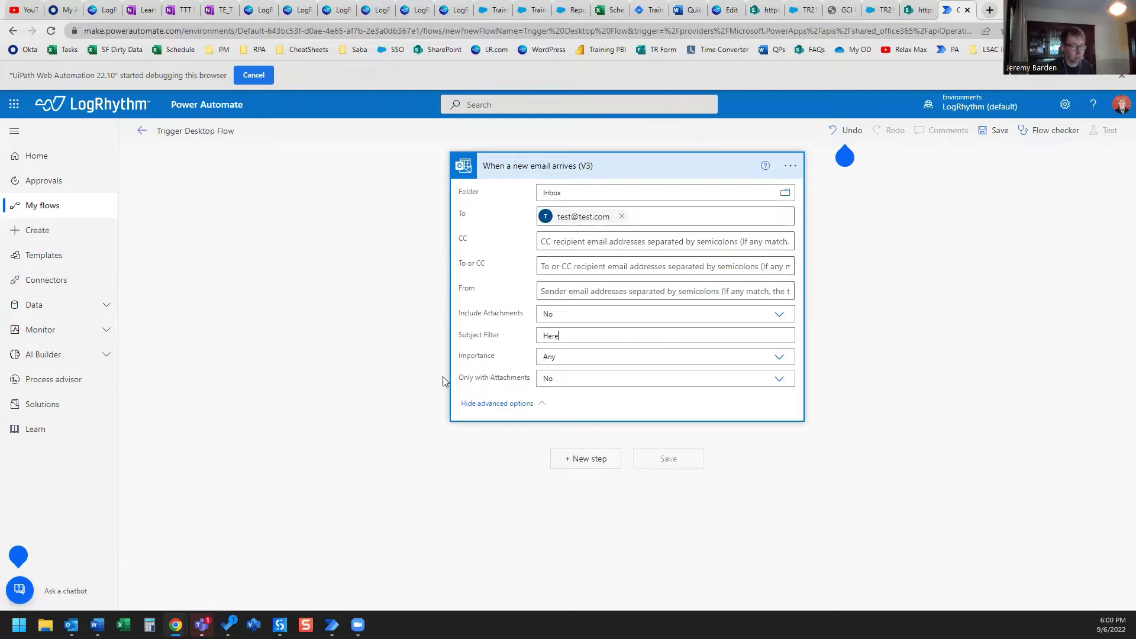
pyautogui.write('r file from George')
pyautogui.click(779, 313)
pyautogui.click(779, 335)
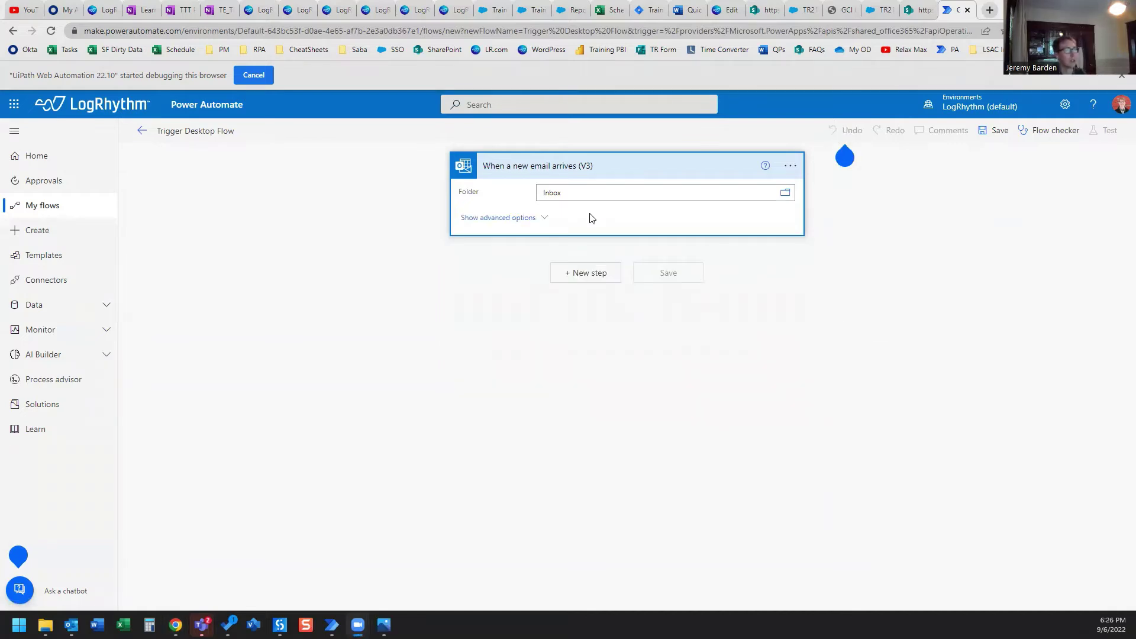
# - Add the 'Run a flow built with Power Automate for desktop' action after the email trigger
pyautogui.click(588, 277)
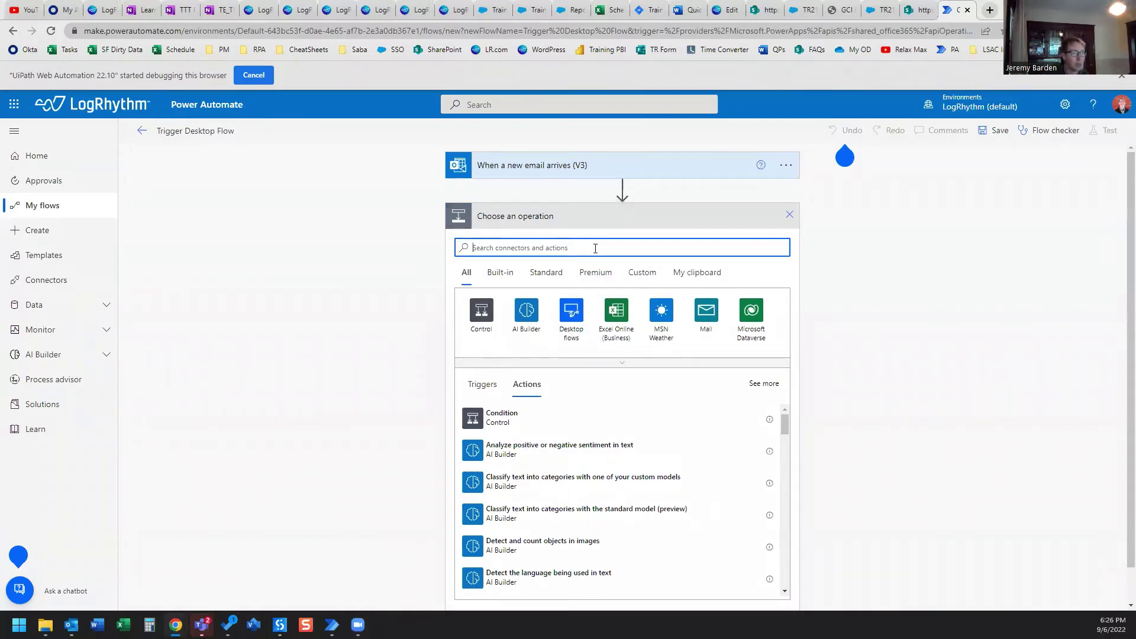
pyautogui.write('r')
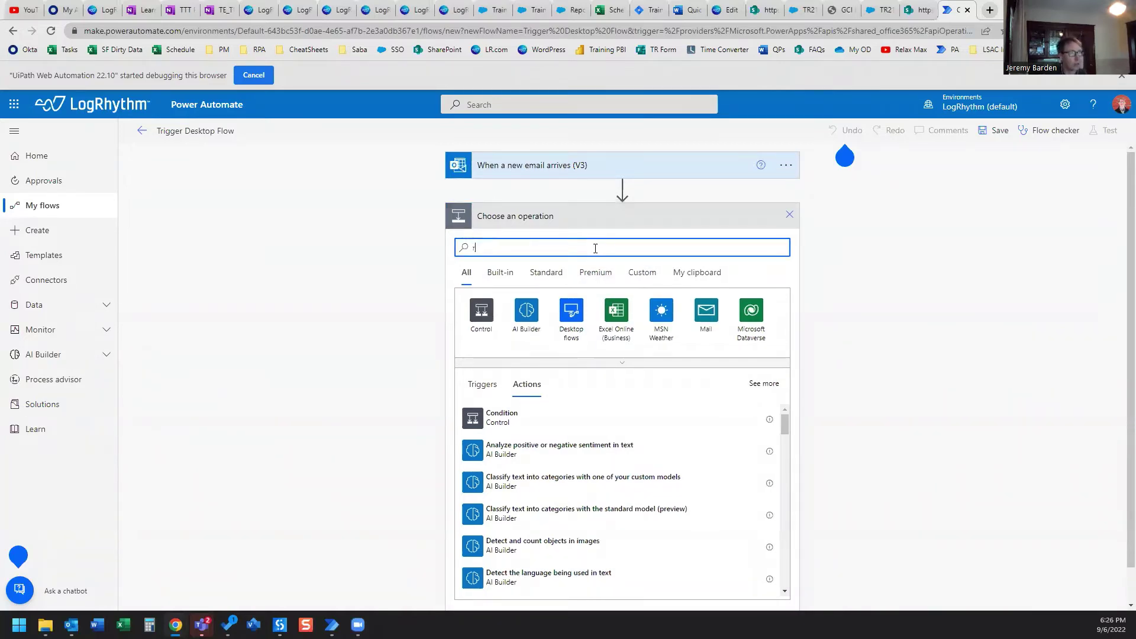
pyautogui.write('un desktop flow')
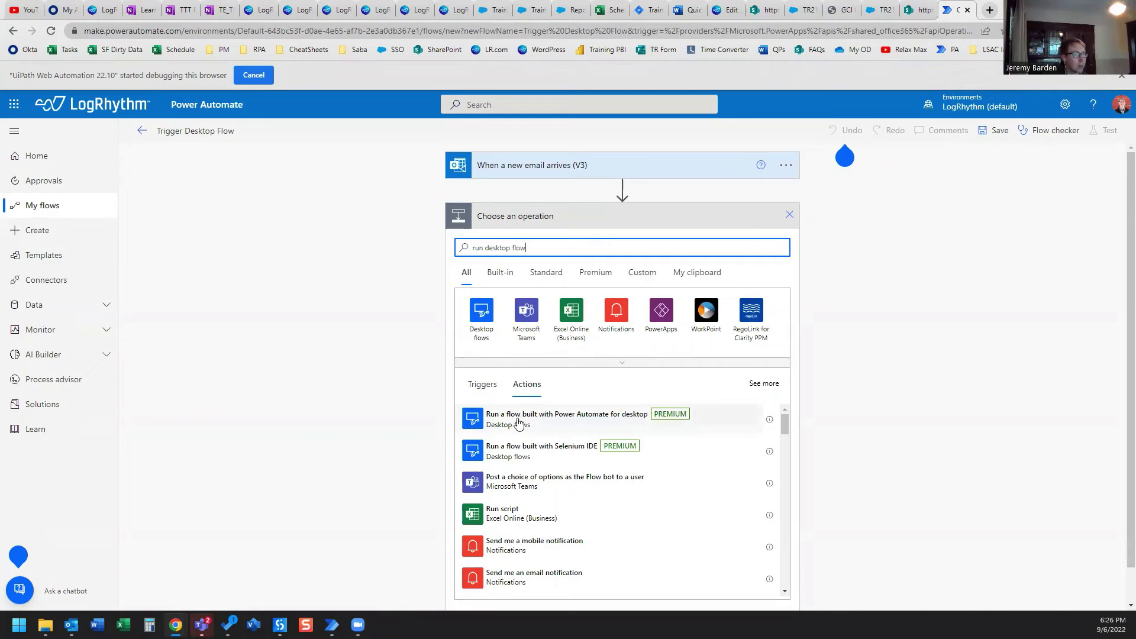
pyautogui.click(586, 421)
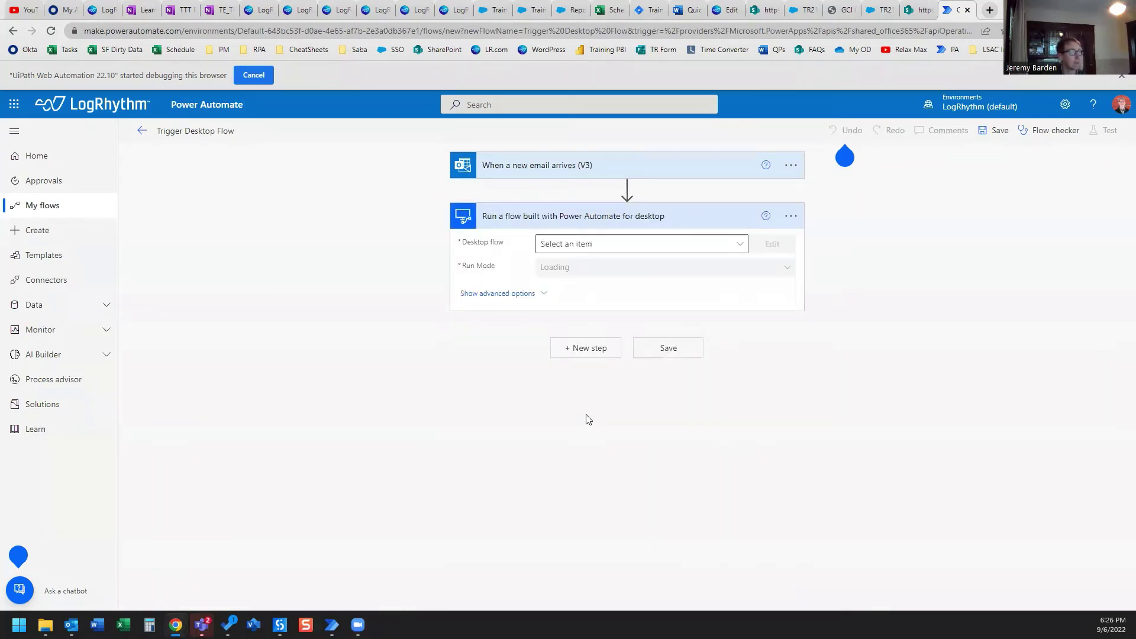
# - Choose Kazoo Bot as the desktop flow and set Run Mode to Unattended
pyautogui.click(741, 246)
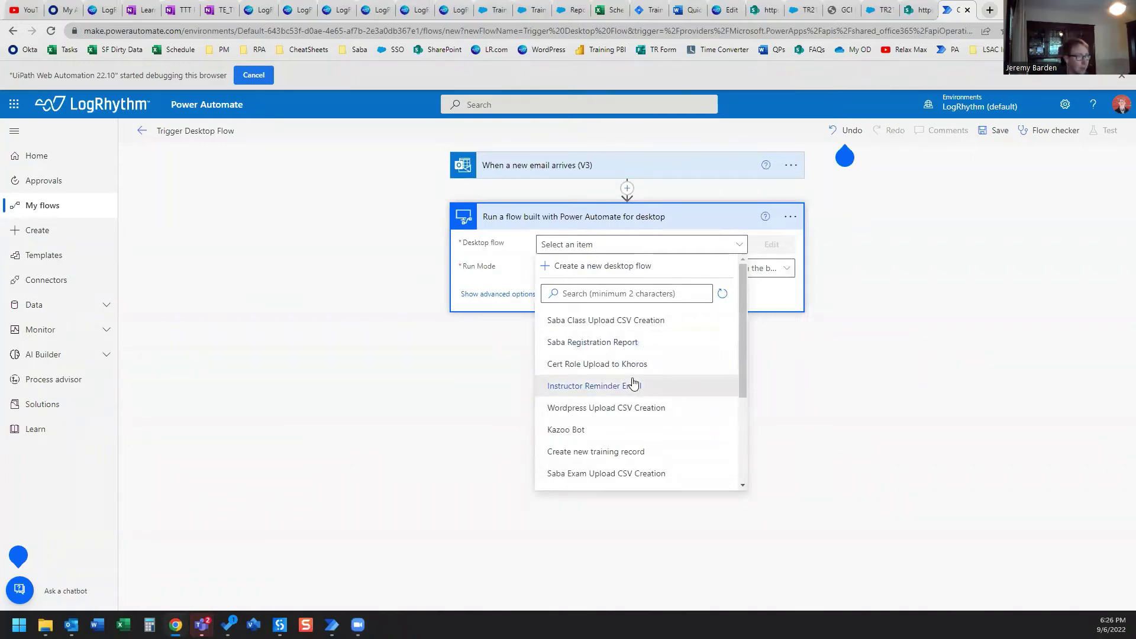
pyautogui.click(592, 435)
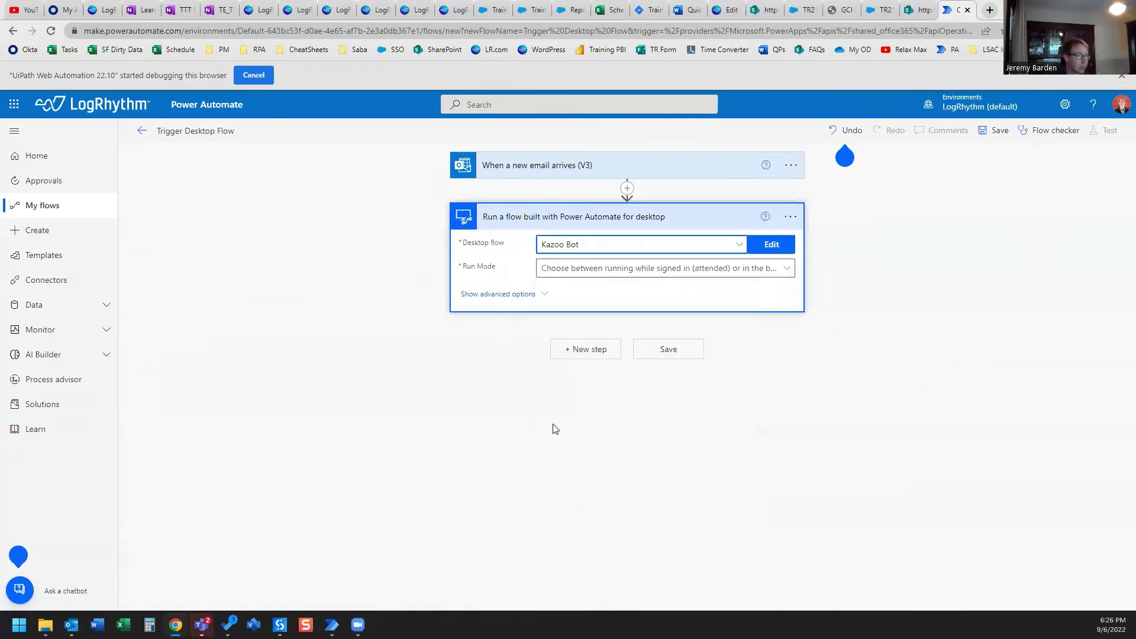
pyautogui.click(662, 274)
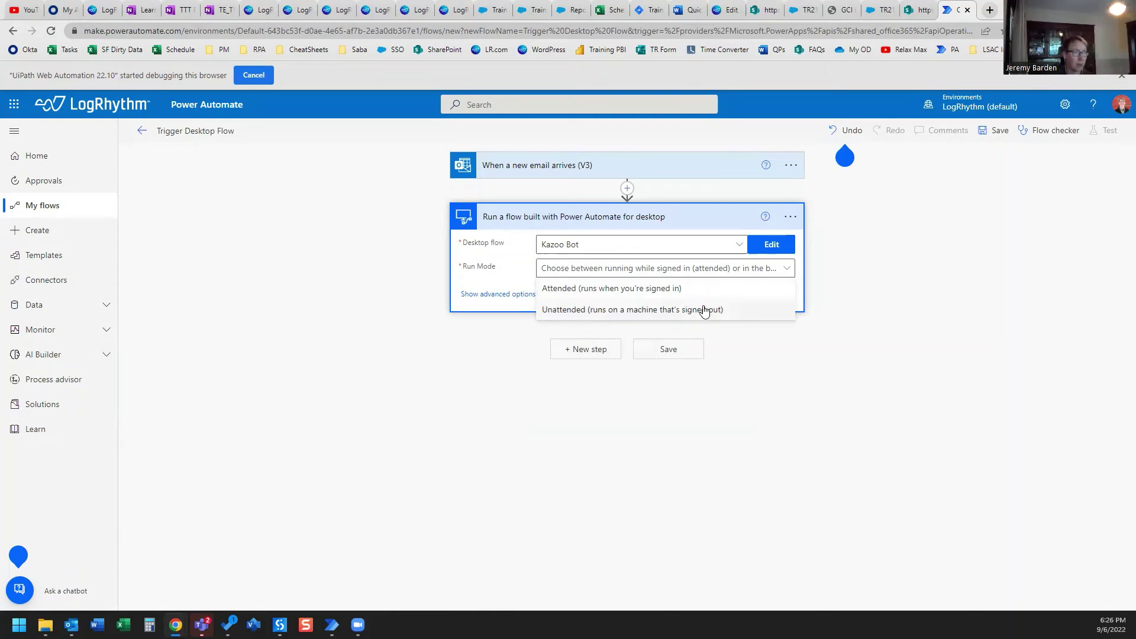
pyautogui.click(706, 310)
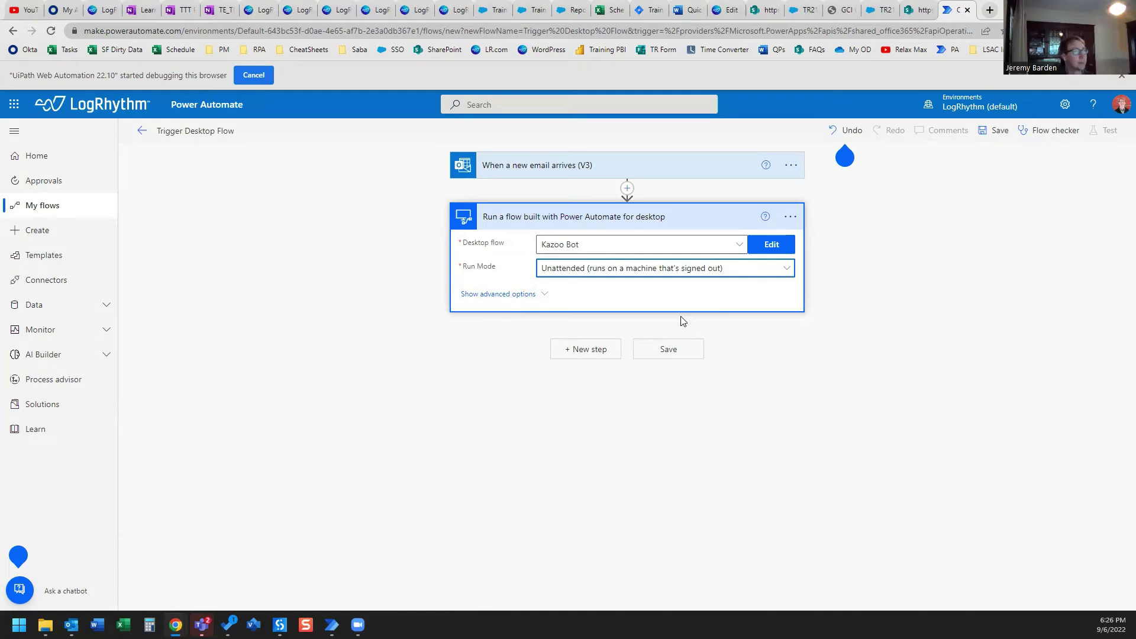
# - Save the Trigger Desktop Flow with its email trigger and Kazoo Bot step
pyautogui.click(676, 354)
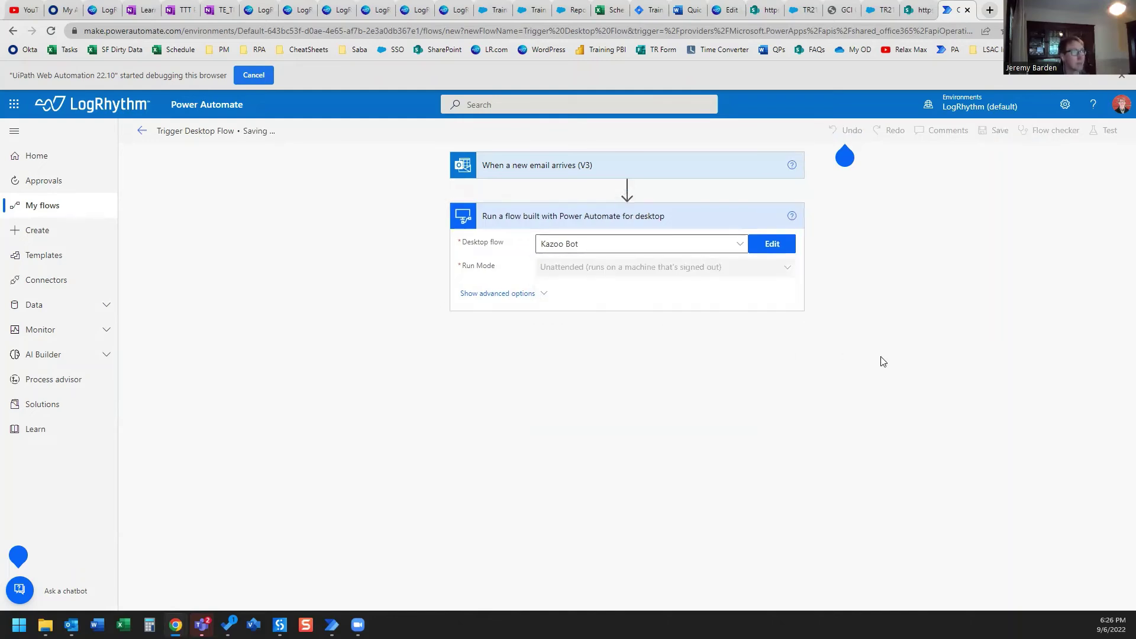